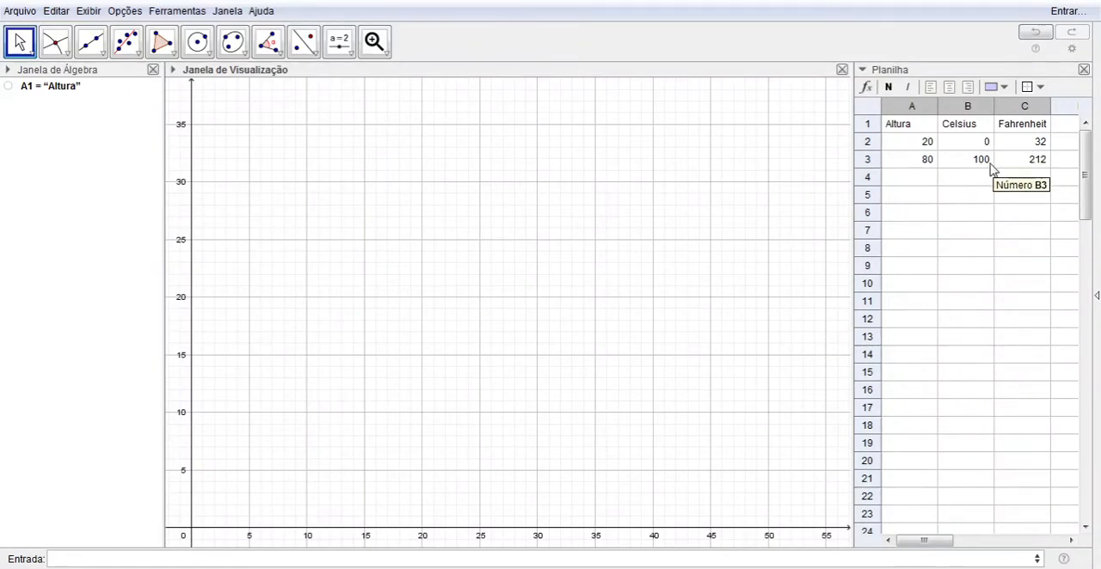
Plot the height and Celsius data from the spreadsheet as points (20, 0) and (80, 100)
click(236, 556)
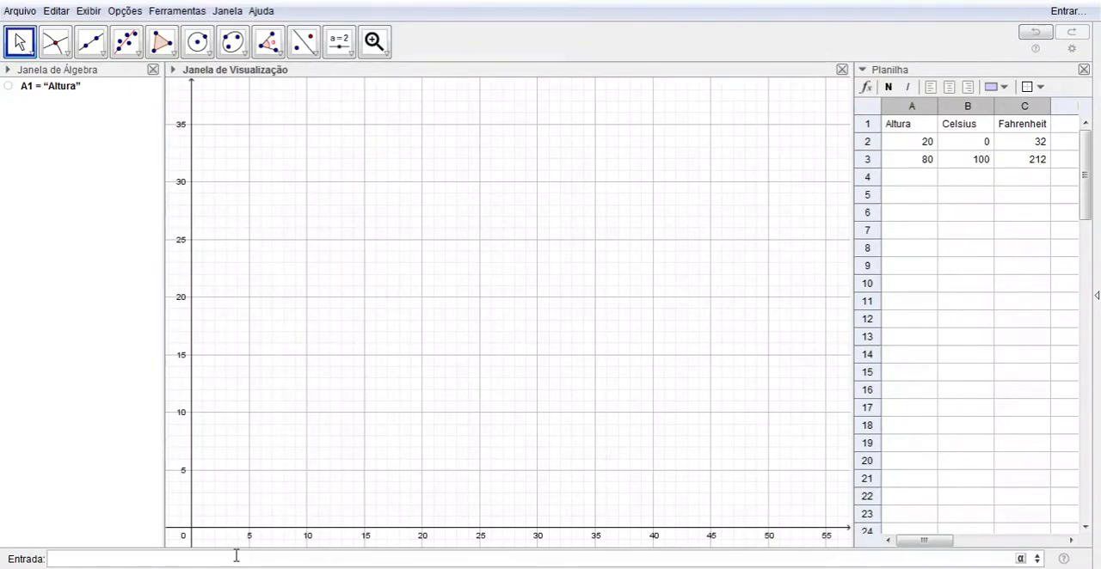
text(()
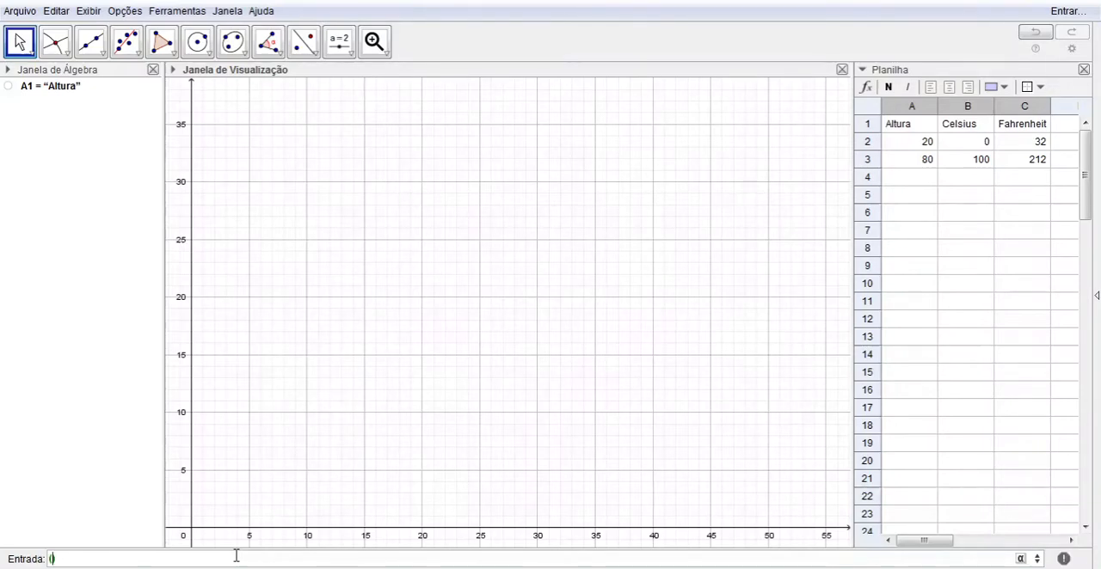
text(20,0)
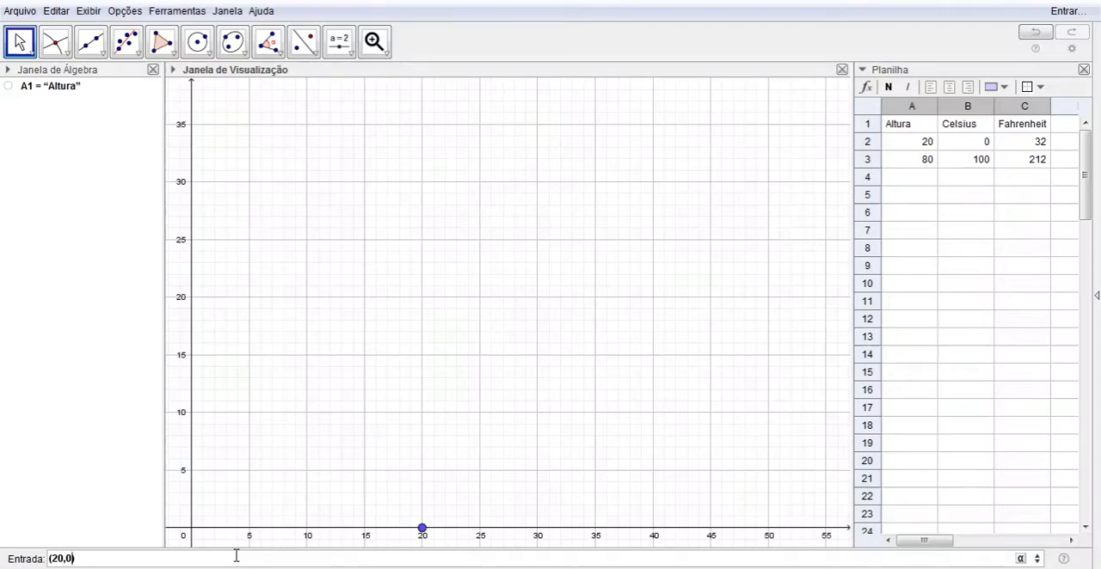
key(Return)
text(()
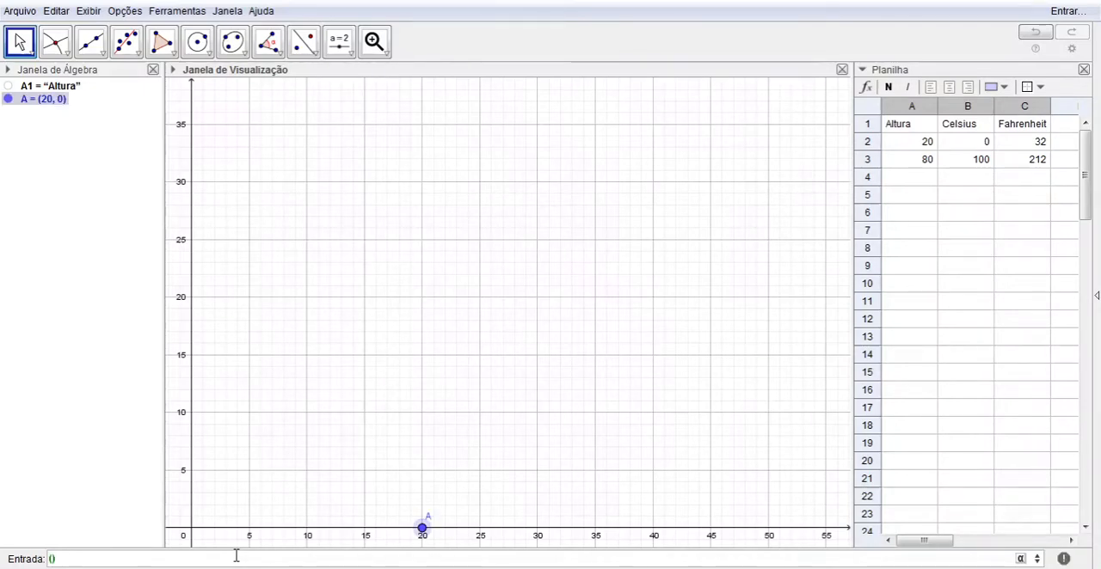
text(80,100)
key(Return)
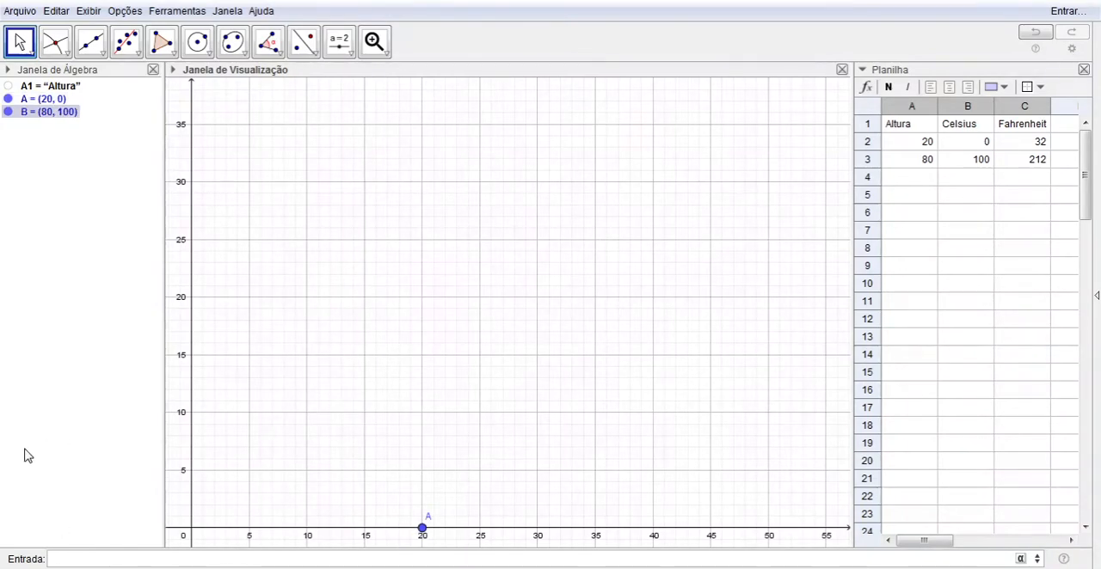
Fit a linear regression line through points A and B
click(376, 43)
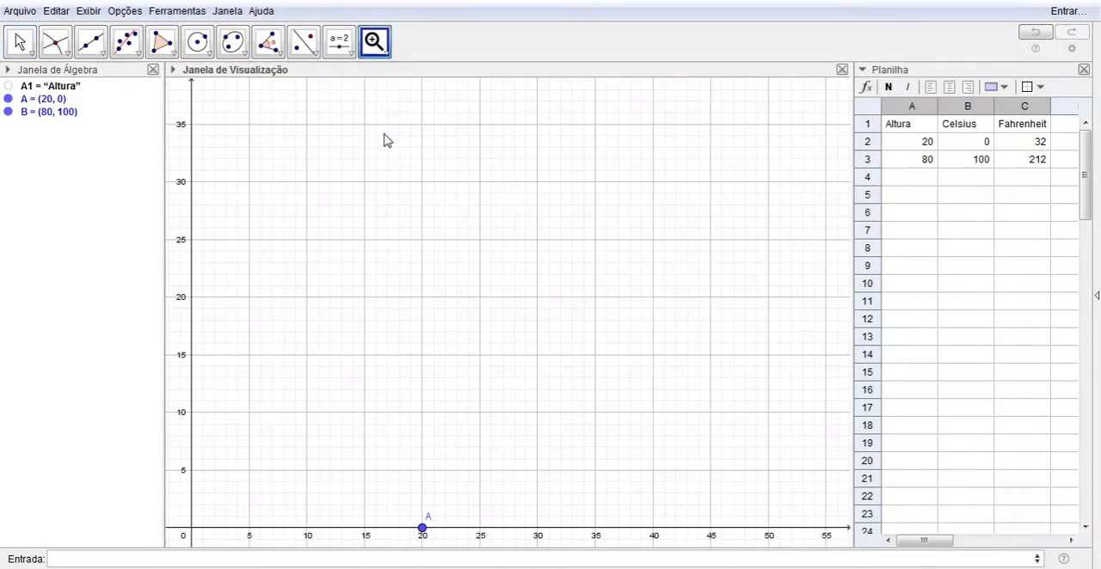
click(462, 204)
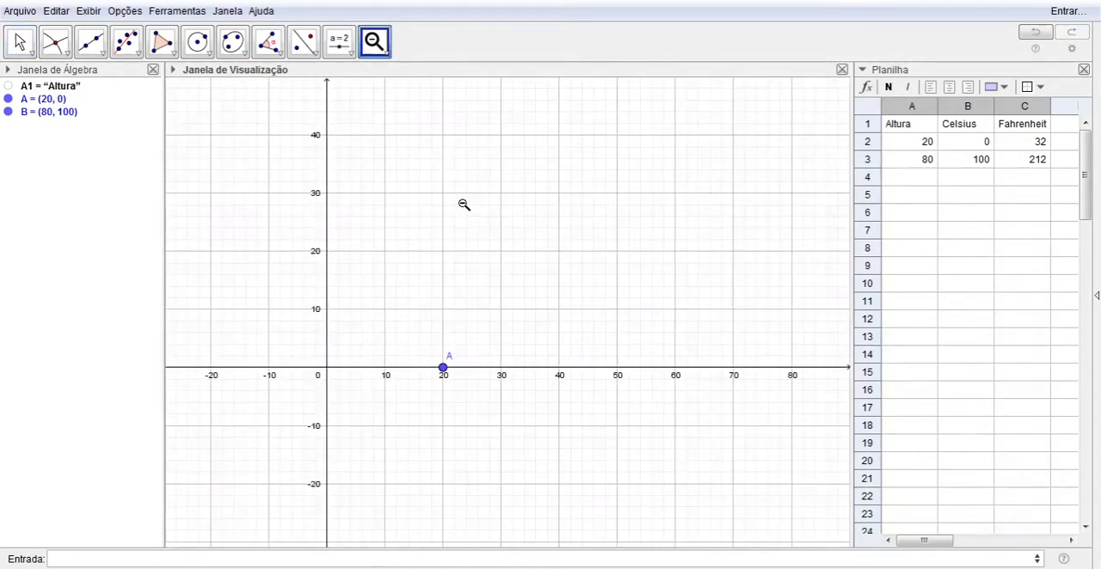
click(427, 131)
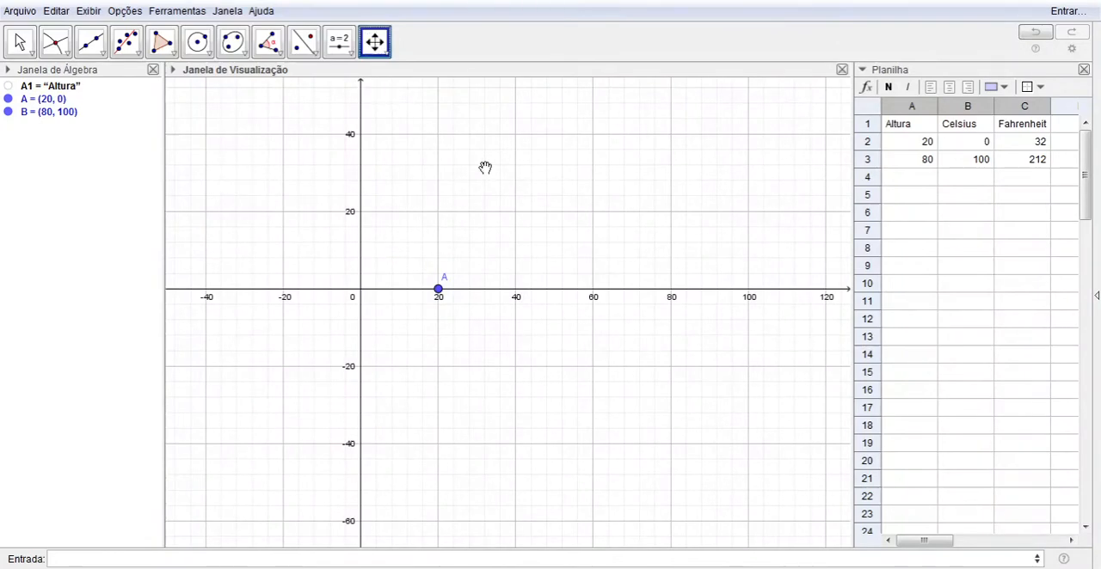
drag(487, 164, 343, 416)
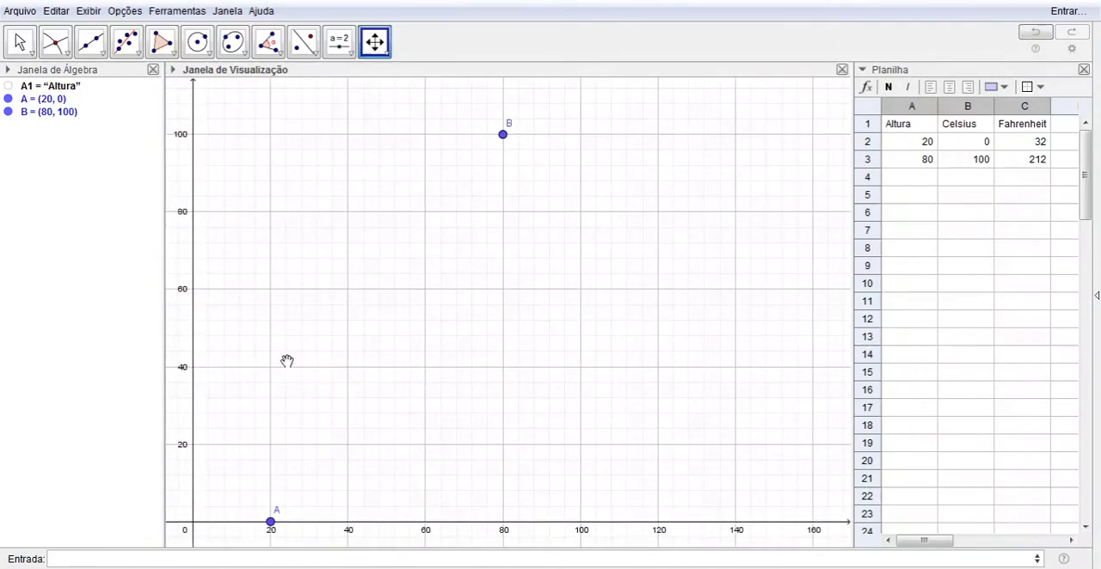
click(136, 46)
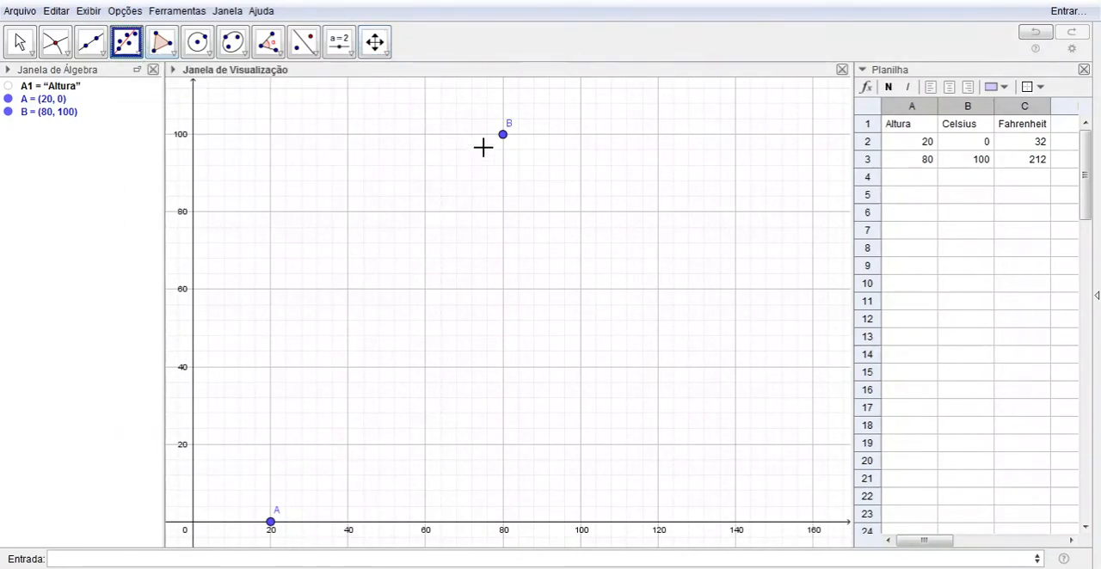
drag(542, 107, 227, 532)
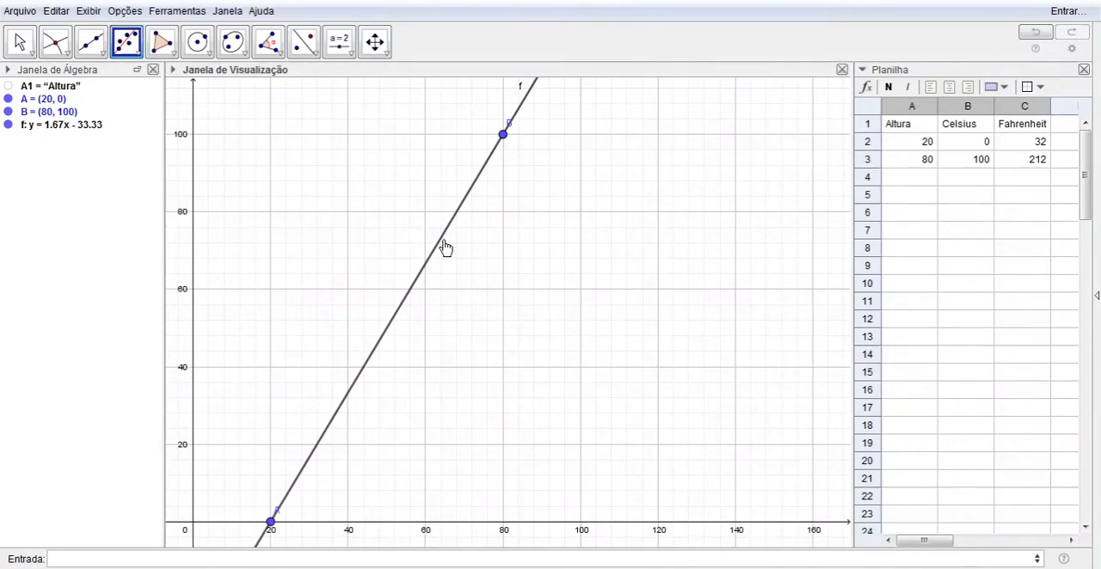
Rename the regression line through A and B as Celsius and move its label beside the line near point B
click(30, 44)
click(465, 198)
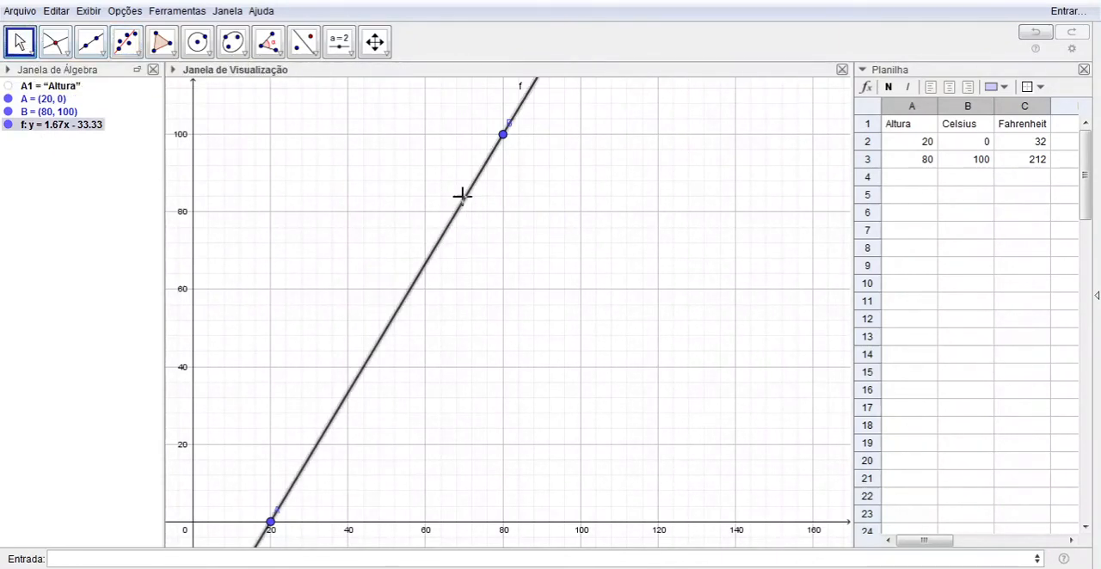
click(551, 332)
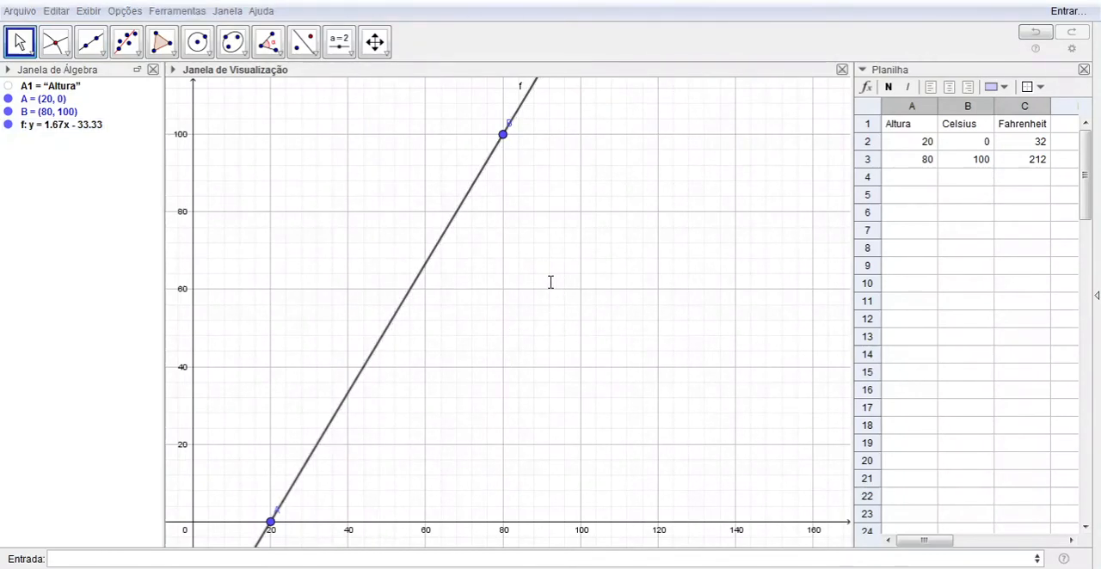
text(Celsius)
key(Return)
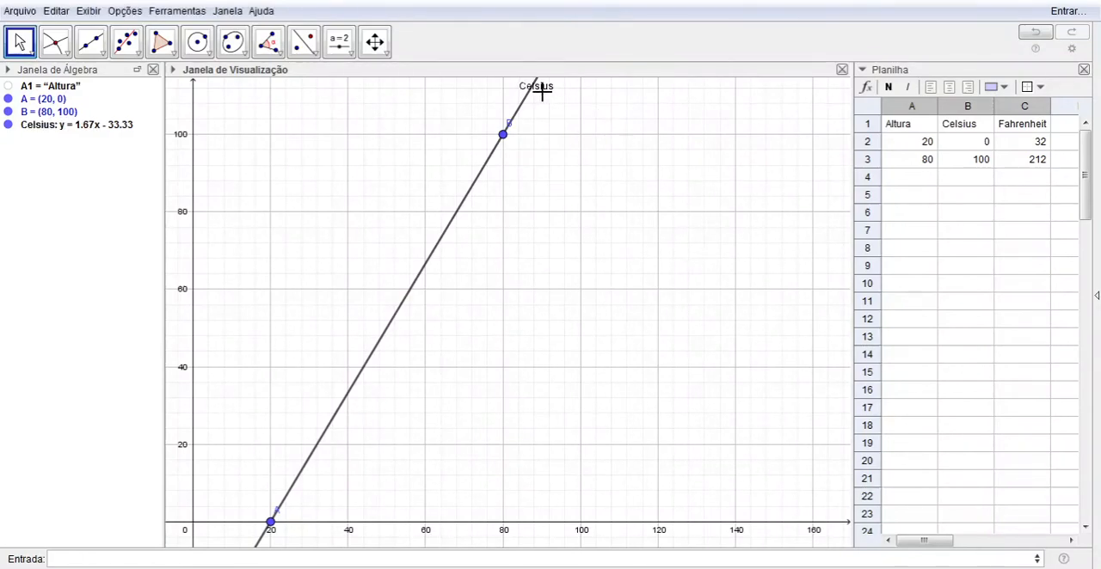
drag(544, 92, 542, 132)
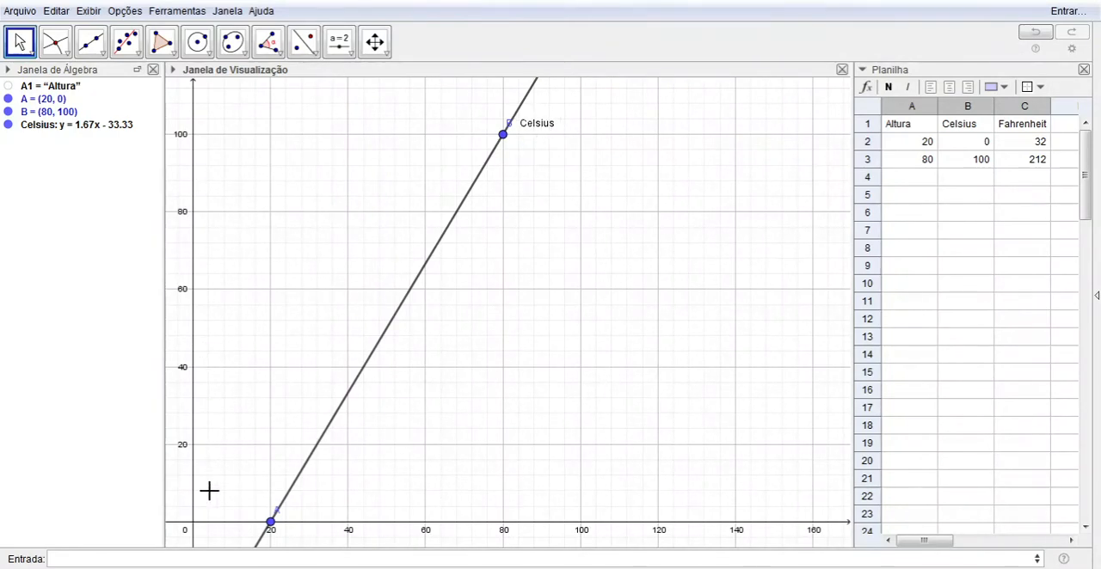
Evaluate the Celsius line at a height of 40
click(118, 557)
click(206, 561)
text(Cels)
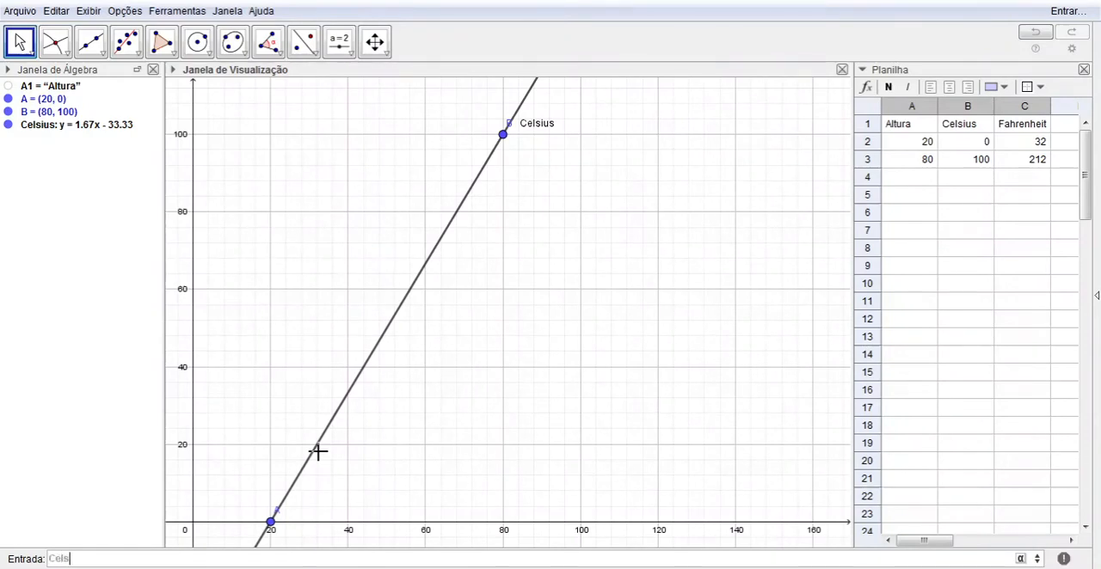
text(ius(40)
key(Return)
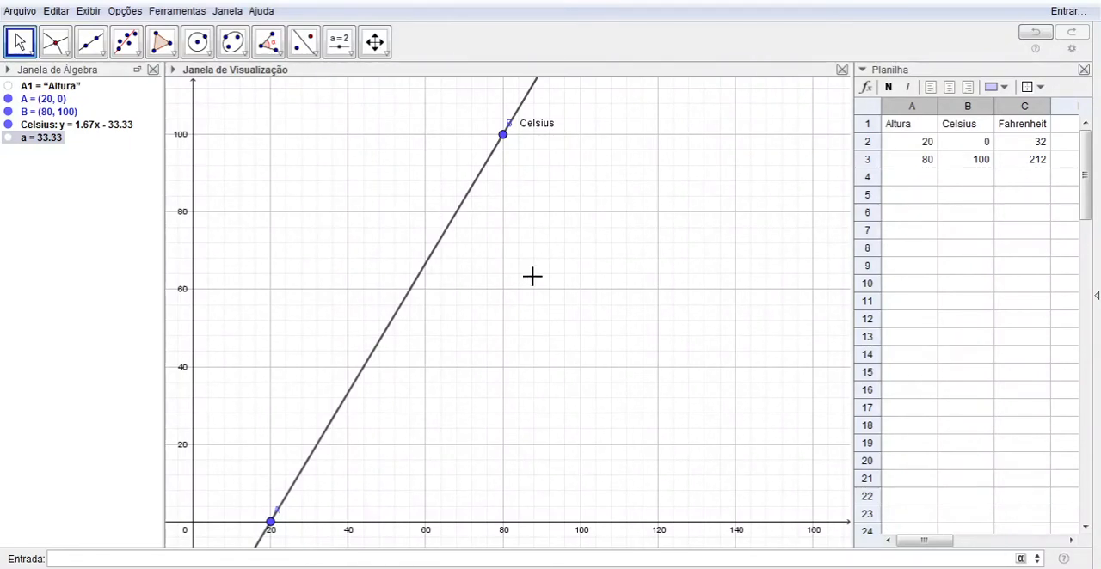
Plot the height and Fahrenheit data from the spreadsheet as points (20, 32) and (80, 212)
drag(1040, 144, 1038, 158)
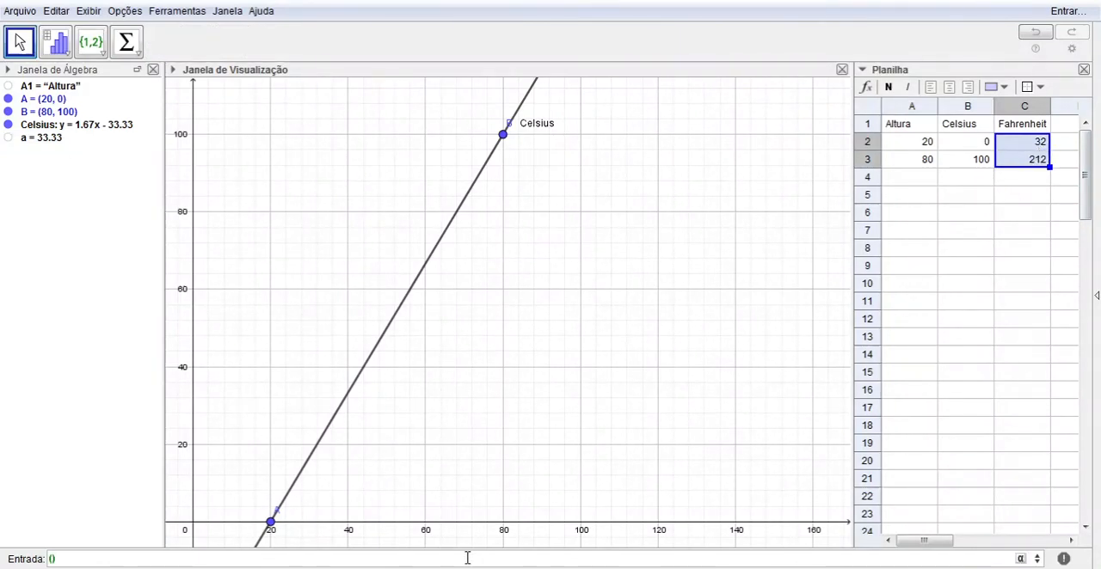
click(467, 558)
text((20,32)
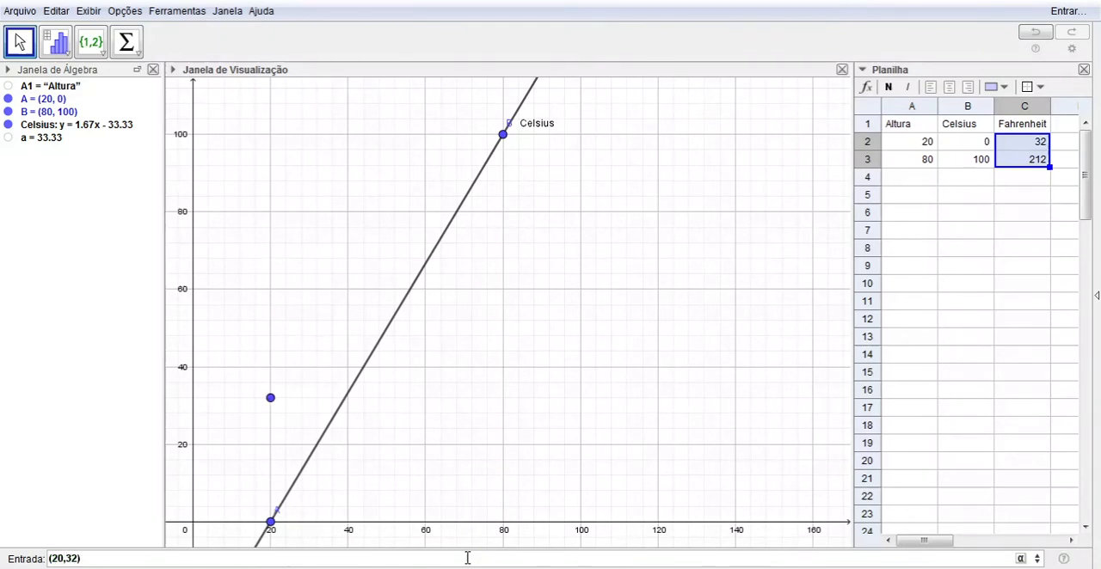
key(Return)
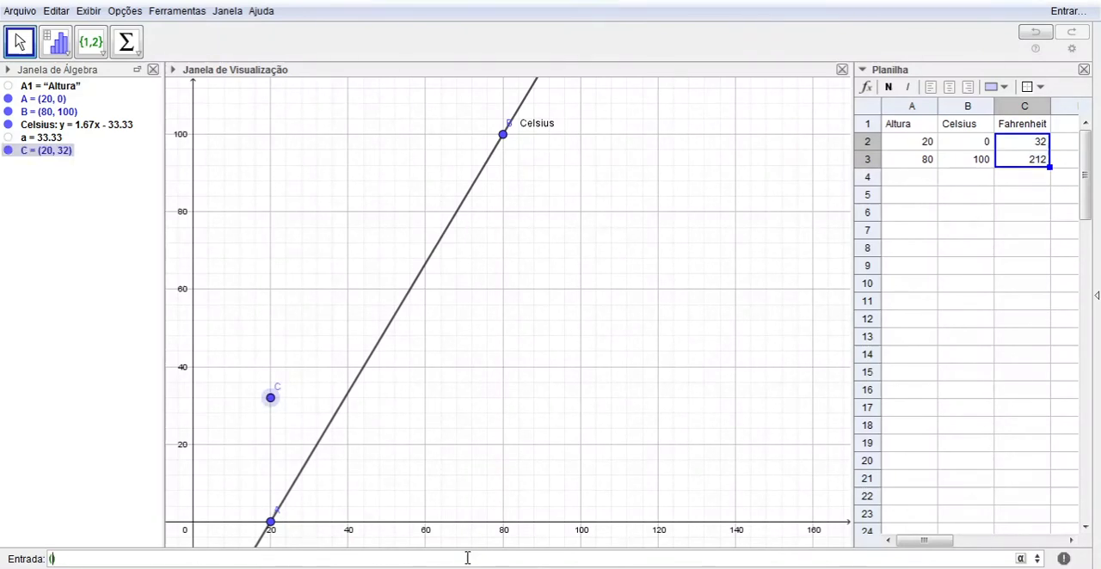
text((80,212)
key(Return)
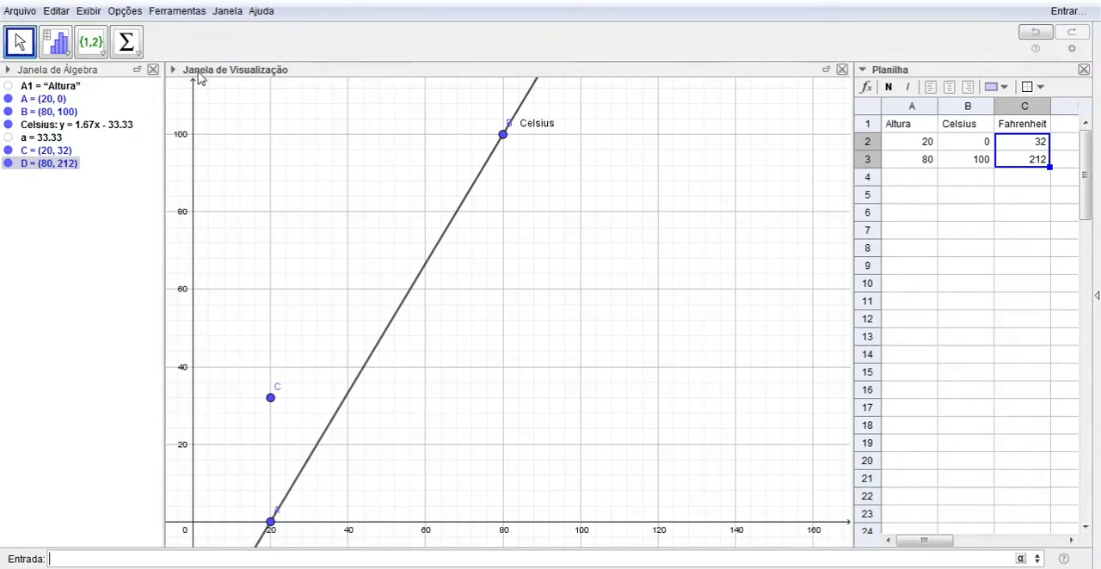
Hide points A and B on the Celsius line
click(225, 133)
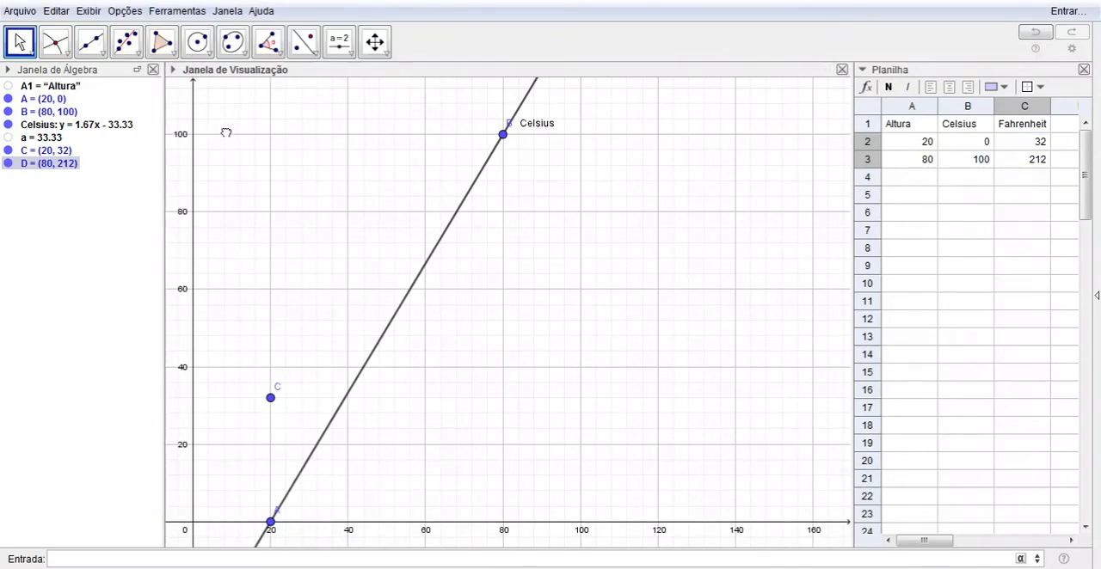
click(375, 45)
click(384, 56)
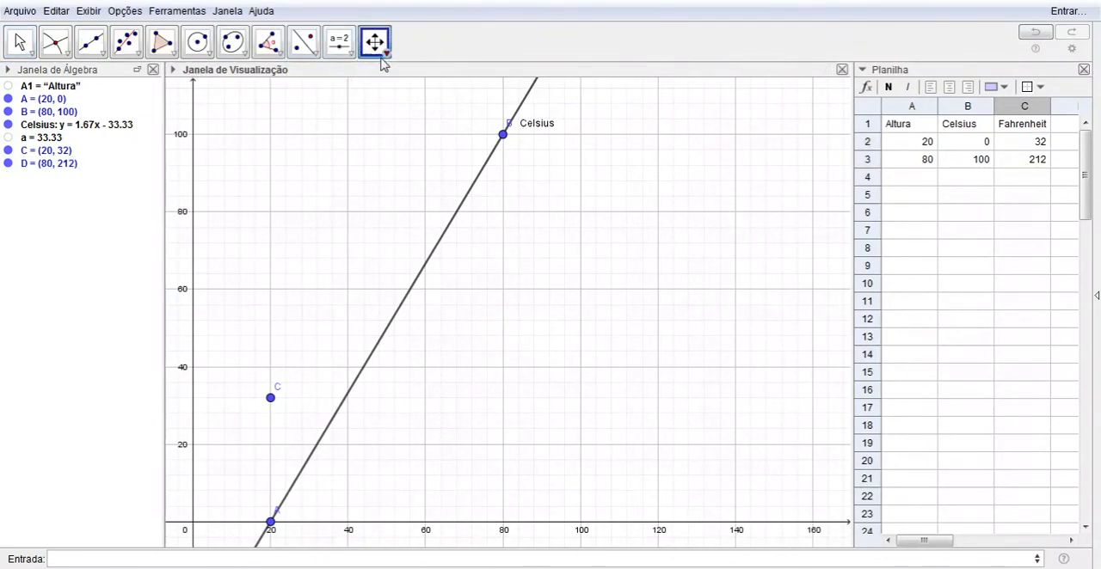
click(380, 140)
click(365, 177)
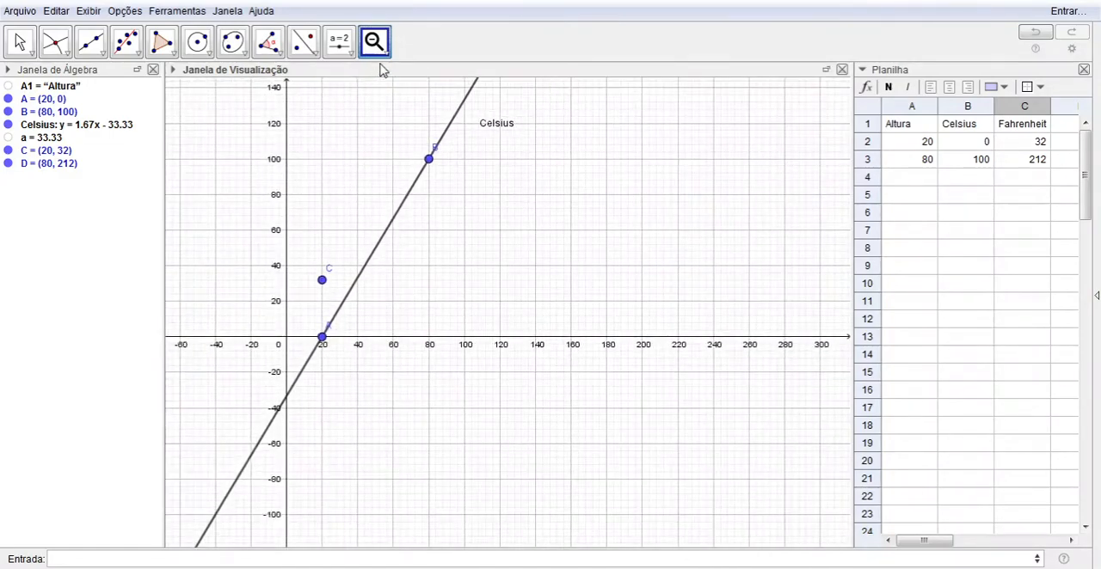
click(392, 82)
drag(372, 138, 355, 326)
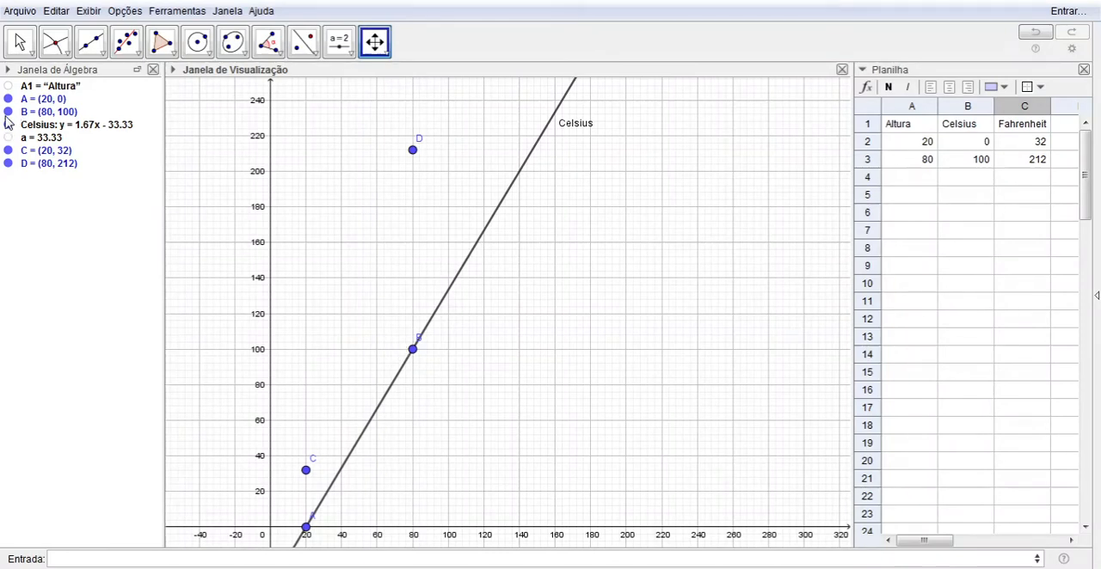
click(8, 111)
click(8, 100)
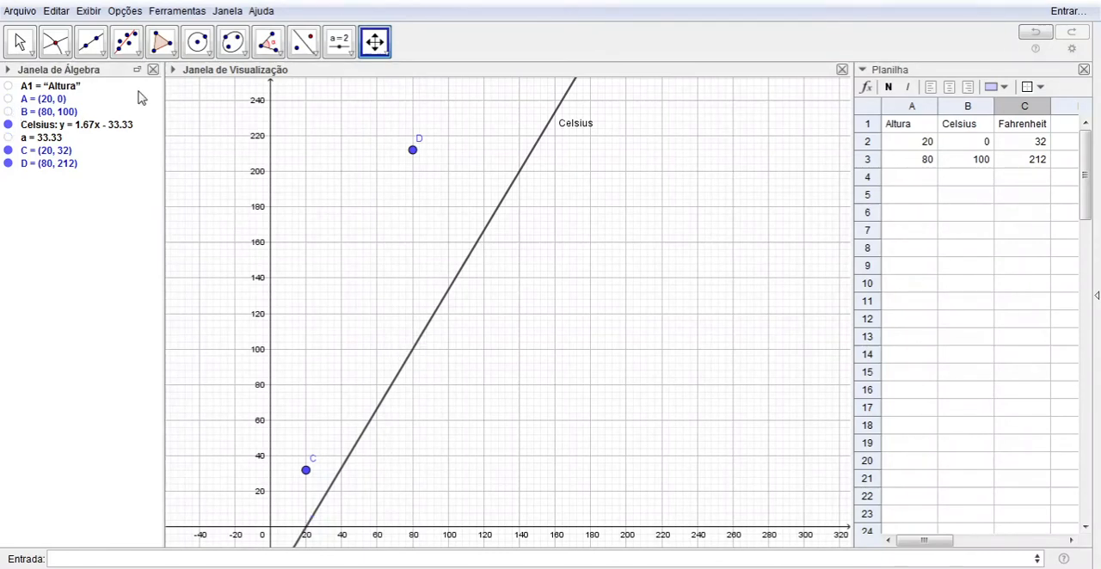
Fit a linear regression line through points C and D and rename it Fahrenheit
click(129, 43)
mouse_move(444, 123)
mouse_down()
mouse_move(352, 275)
mouse_move(289, 485)
mouse_up()
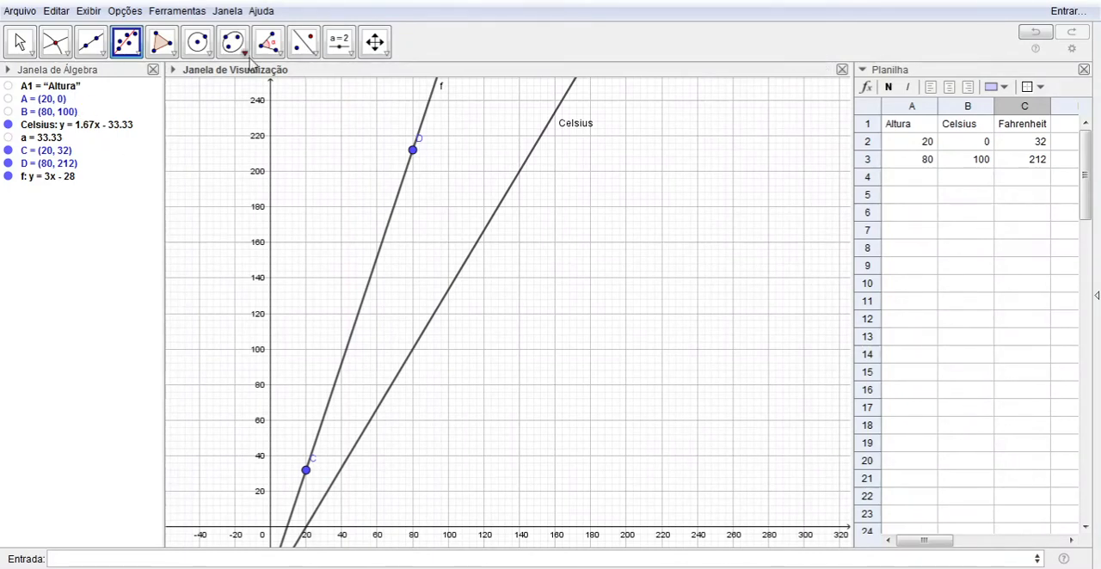
click(17, 41)
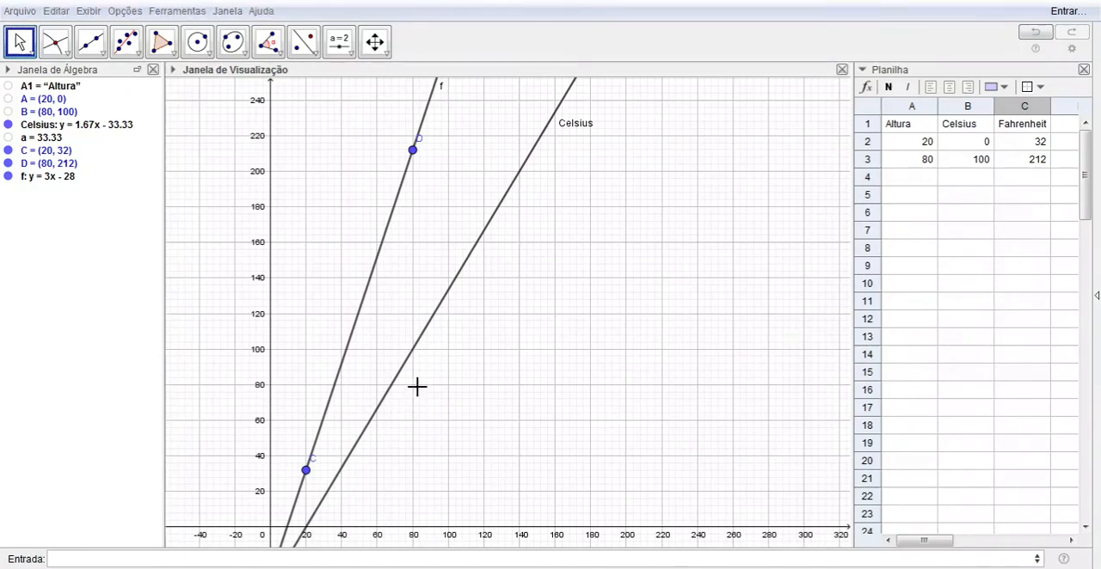
key(Return)
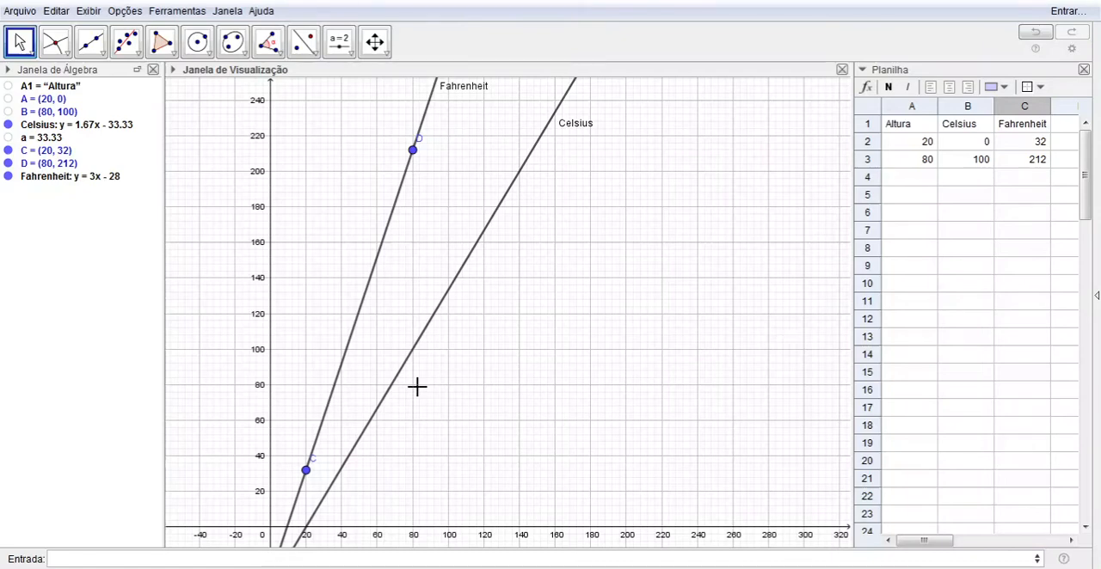
Evaluate the Fahrenheit line at a height of 40 with Fahrenheit(40)
click(290, 559)
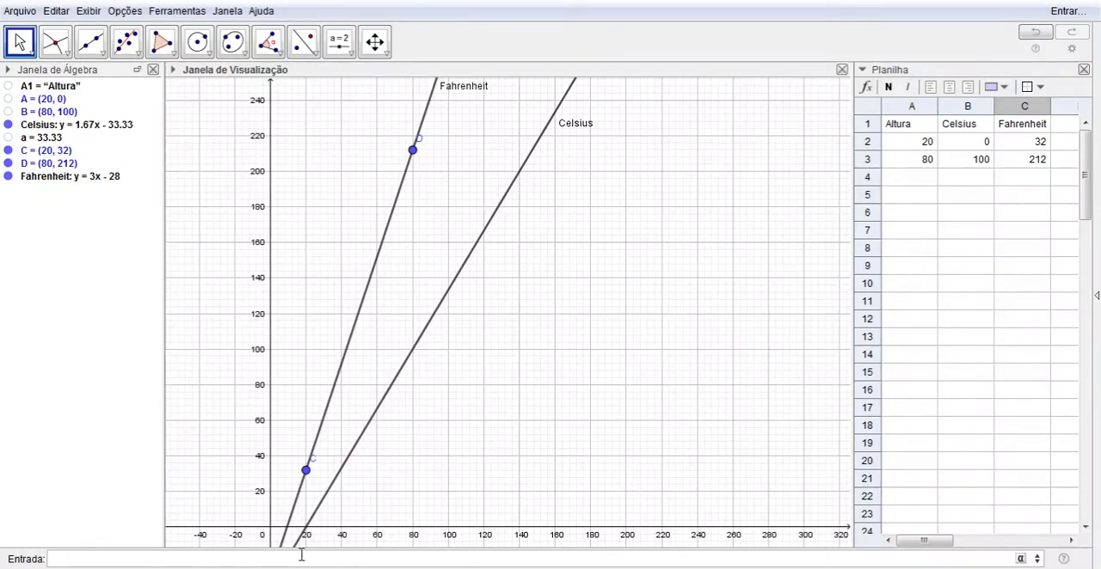
text(Fahr)
key(BackSpace)
key(BackSpace)
text(Fahrenheit(49))
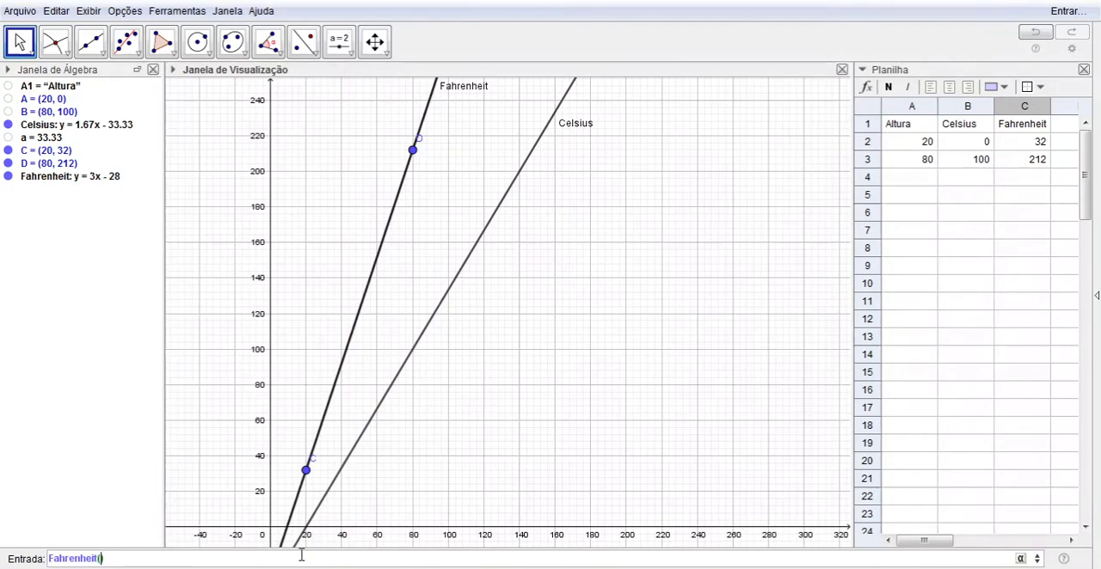
key(BackSpace)
text(0)
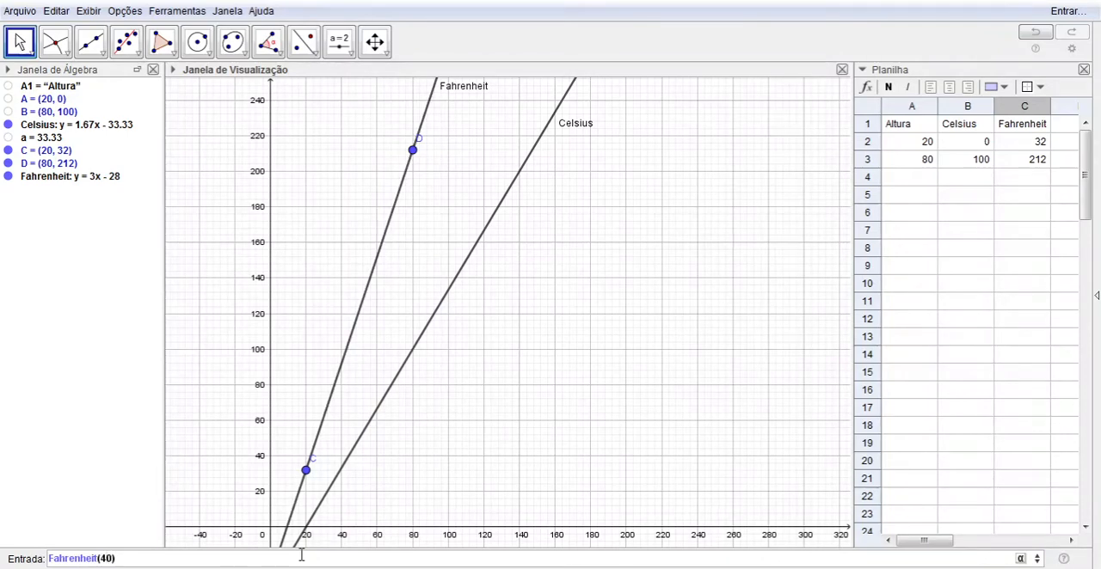
key(Return)
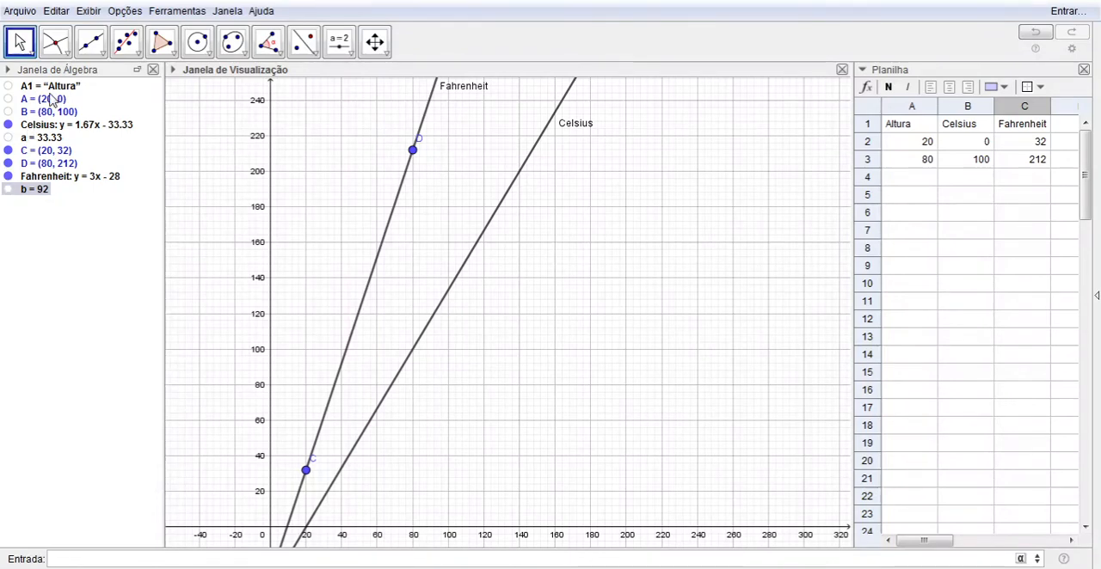
click(56, 234)
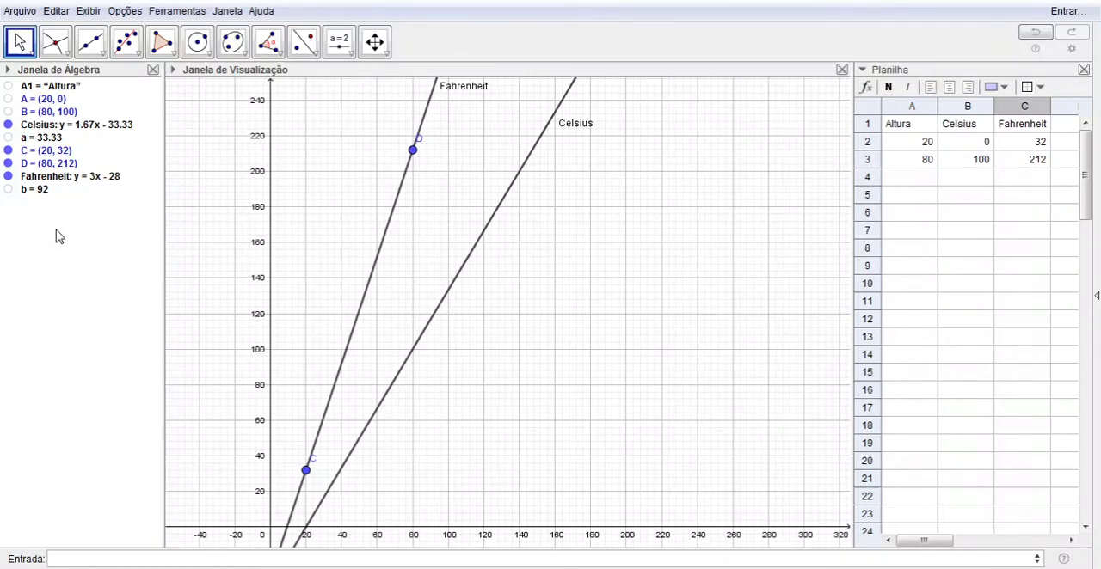
Create the intersection point of the Fahrenheit and Celsius lines
click(62, 48)
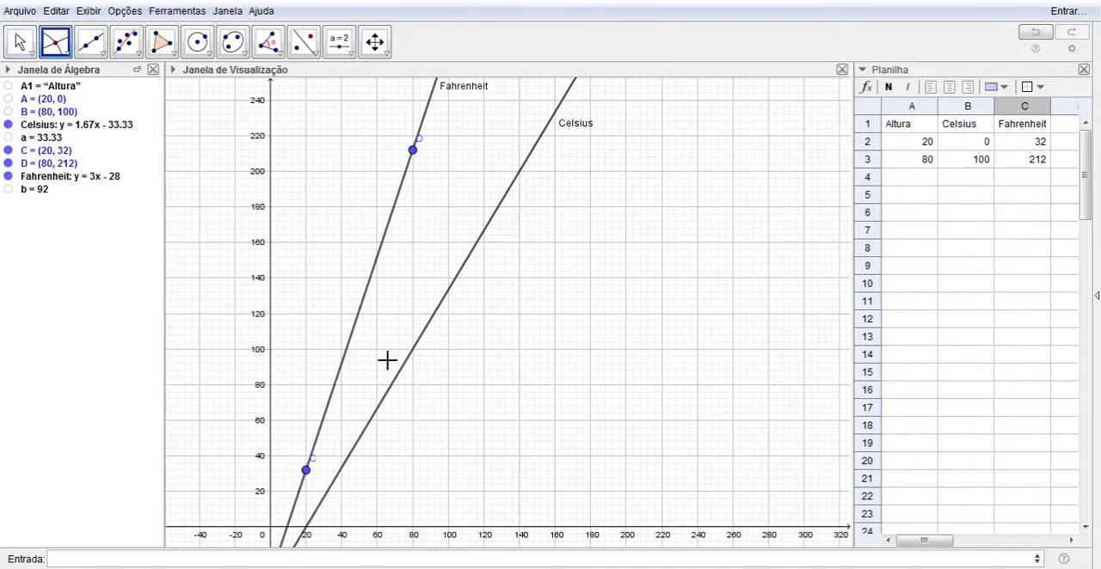
click(357, 325)
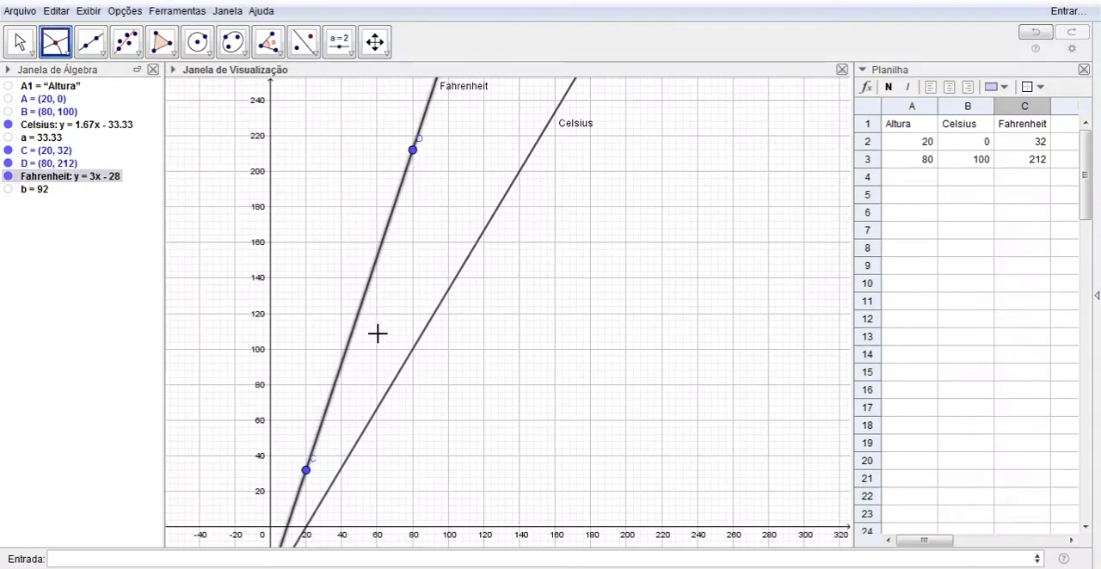
click(413, 359)
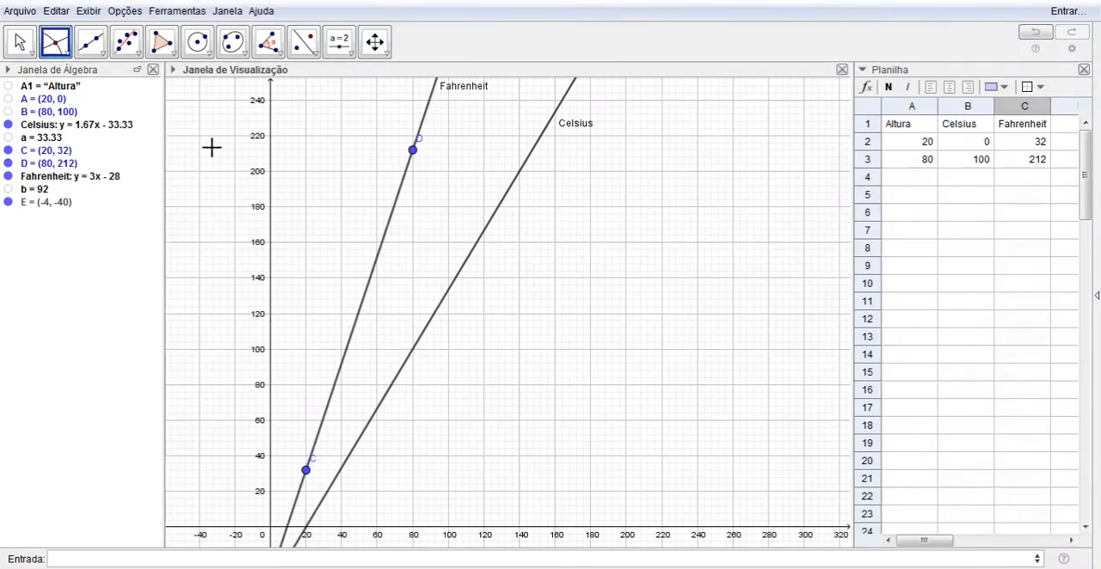
Examine the intersection point of the Fahrenheit and Celsius lines up close in the graph
click(23, 47)
drag(237, 302, 345, 136)
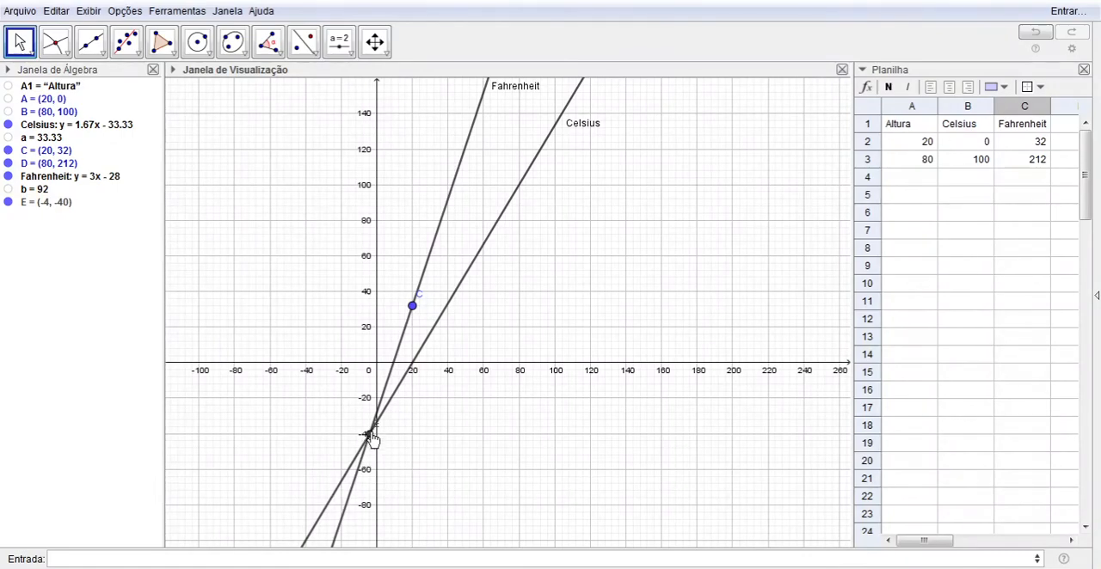
click(386, 53)
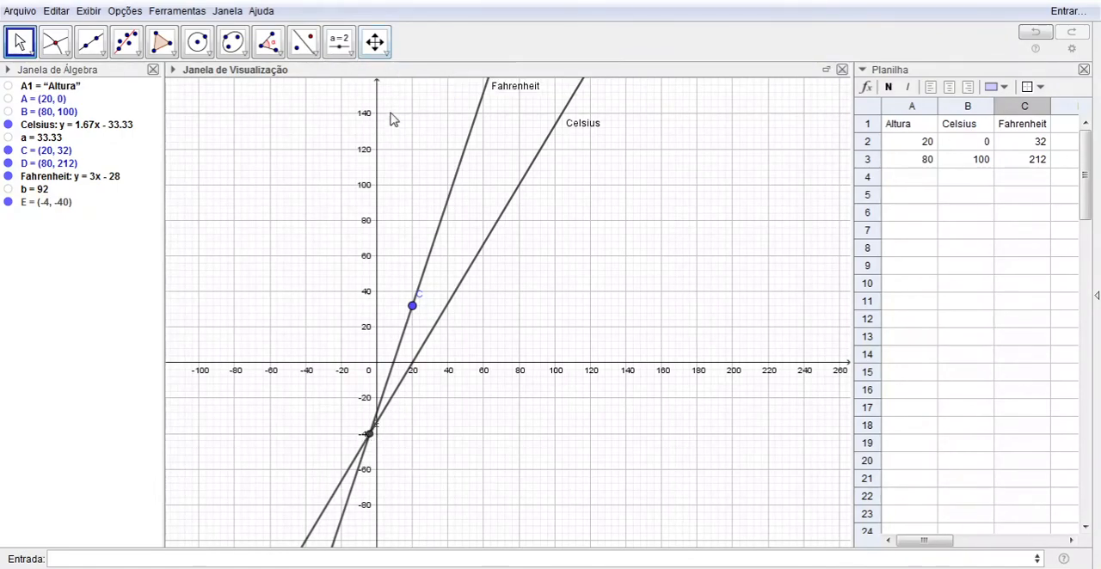
click(391, 114)
click(391, 446)
click(391, 446)
click(391, 445)
click(391, 445)
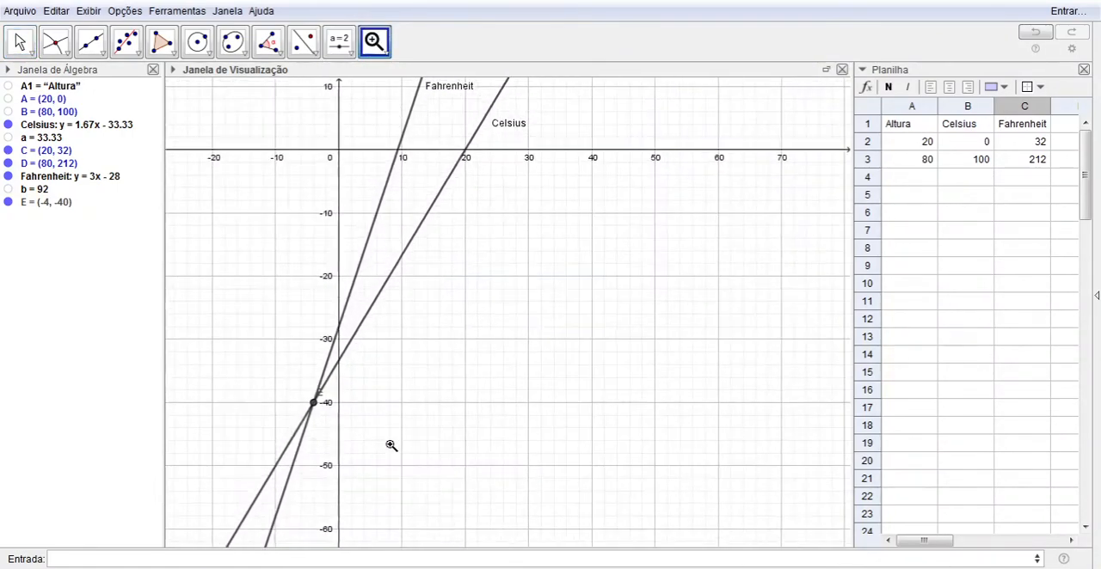
click(392, 445)
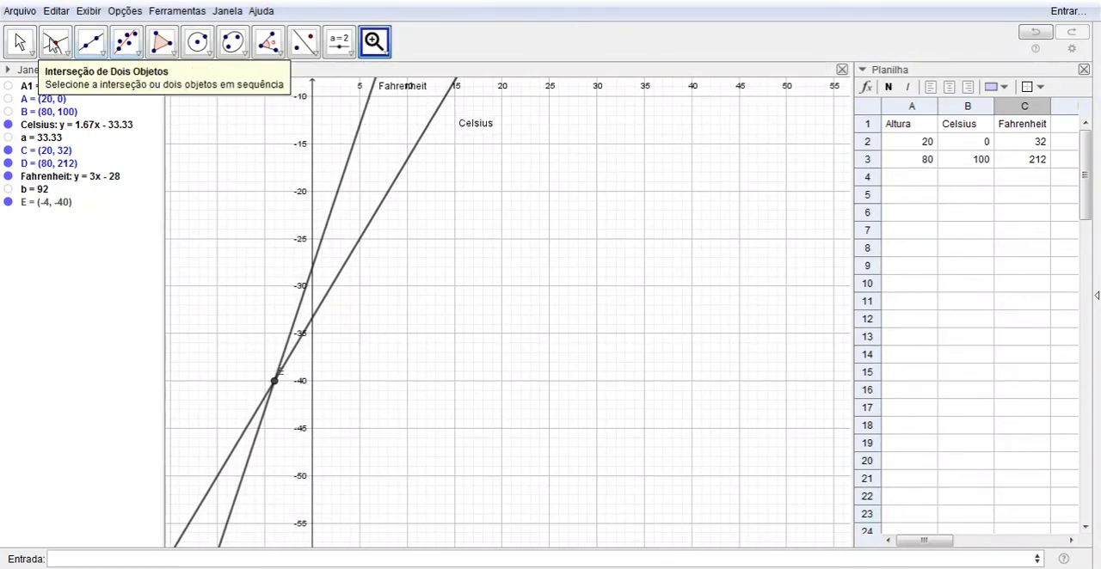
click(19, 41)
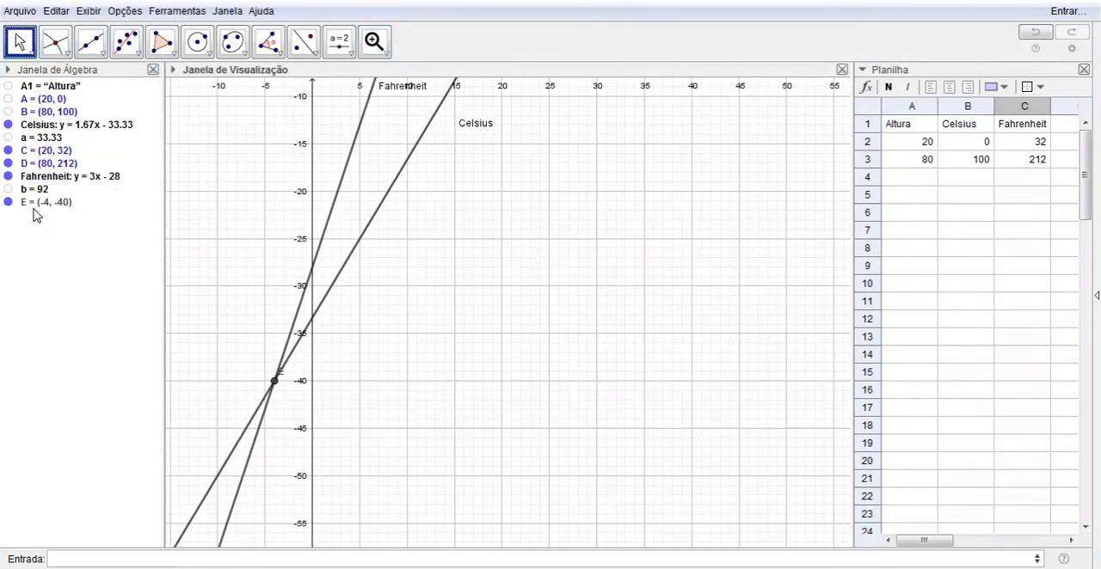